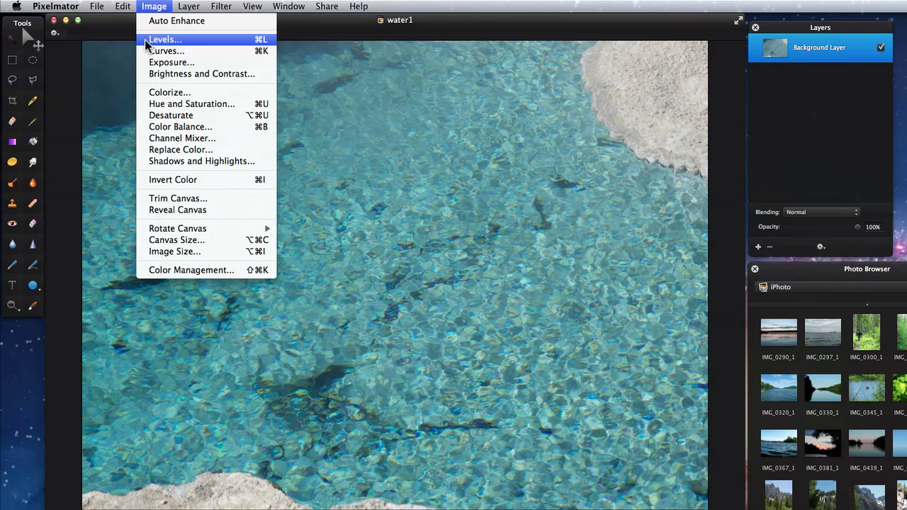
Open Image > Levels and move the Levels dialog beside the water1 photo
{"action": "left_click", "coordinate": [145, 41]}
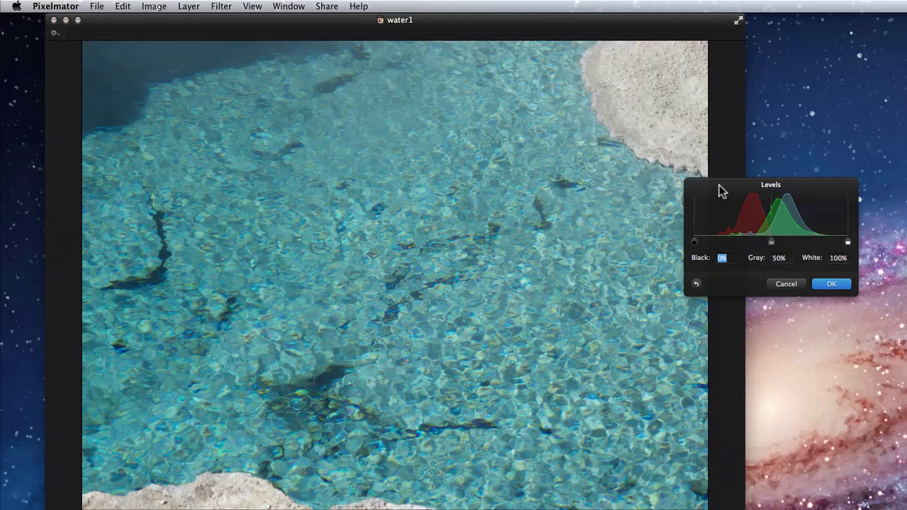
{"action": "left_click_drag", "start_coordinate": [718, 185], "coordinate": [652, 187]}
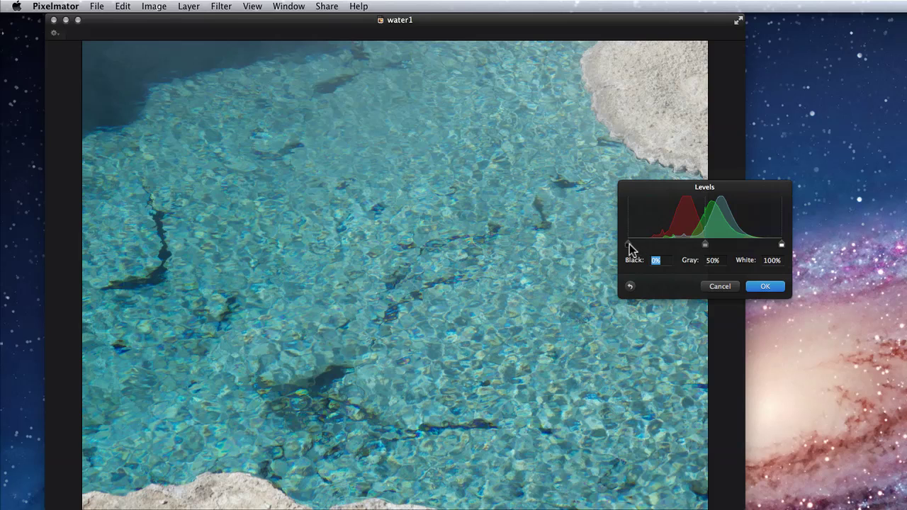
Test the Levels black and white points, ending at Black 30%, Gray 65%, White 100%
{"action": "mouse_move", "coordinate": [629, 246]}
{"action": "left_mouse_down"}
{"action": "mouse_move", "coordinate": [659, 243]}
{"action": "mouse_move", "coordinate": [621, 245]}
{"action": "left_mouse_up"}
{"action": "left_click_drag", "start_coordinate": [782, 245], "coordinate": [734, 248]}
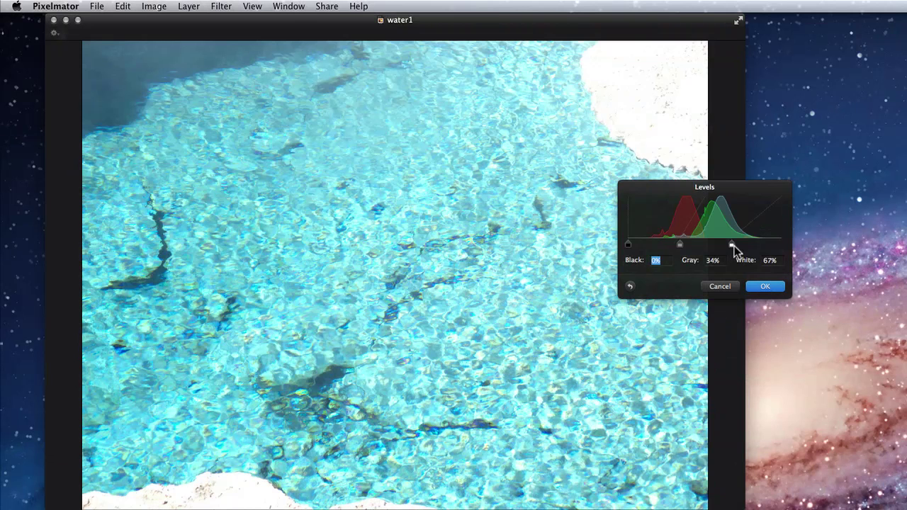
{"action": "left_click_drag", "start_coordinate": [734, 245], "coordinate": [731, 245]}
{"action": "left_click_drag", "start_coordinate": [733, 244], "coordinate": [793, 248]}
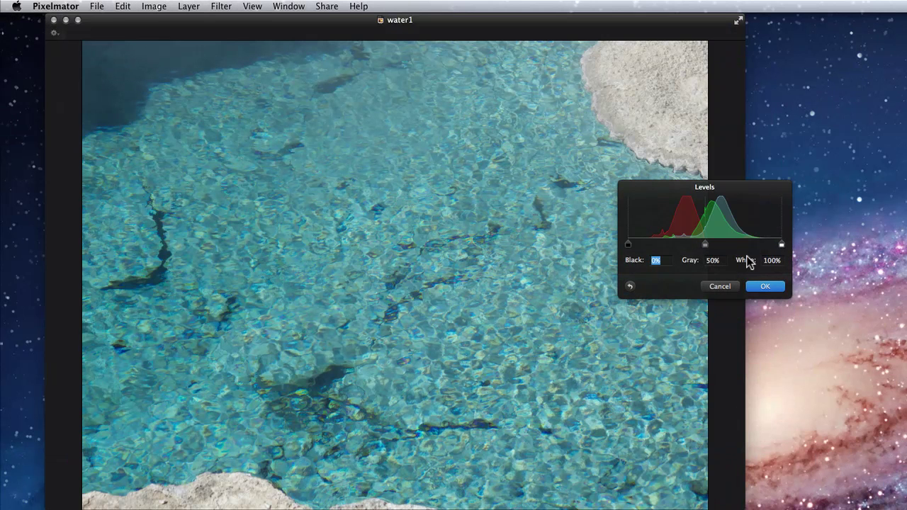
{"action": "left_click_drag", "start_coordinate": [629, 245], "coordinate": [674, 247]}
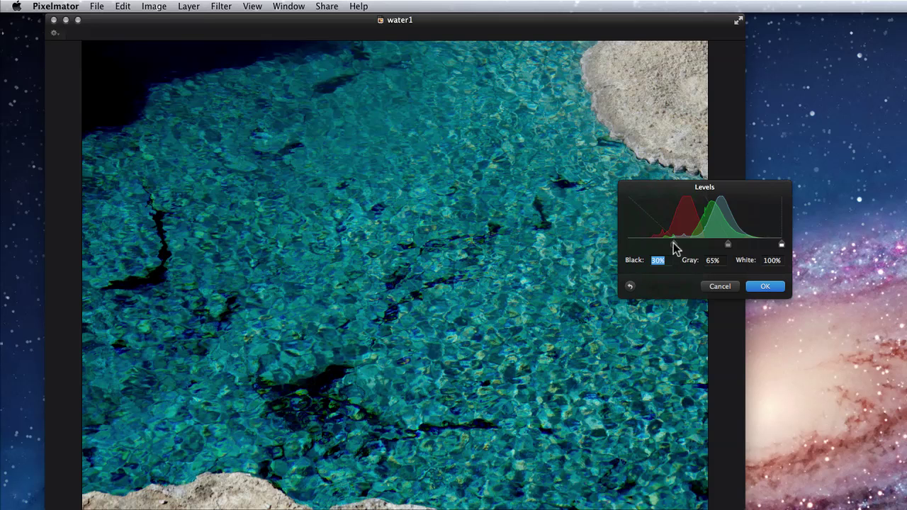
Adjust Levels to Black 14%, Gray 49% and White 84% for brighter turquoise water
{"action": "left_click_drag", "start_coordinate": [673, 245], "coordinate": [617, 249]}
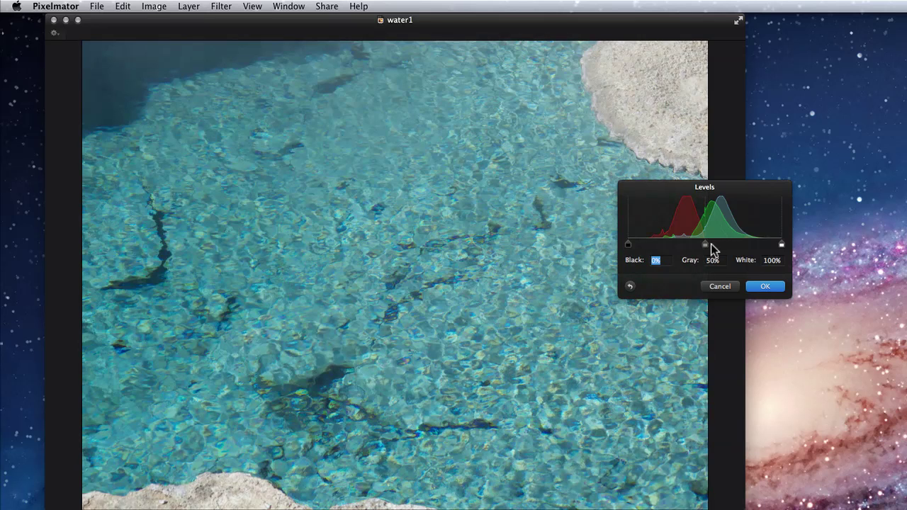
{"action": "mouse_move", "coordinate": [704, 244]}
{"action": "left_mouse_down"}
{"action": "mouse_move", "coordinate": [684, 245]}
{"action": "mouse_move", "coordinate": [754, 247]}
{"action": "mouse_move", "coordinate": [695, 245]}
{"action": "mouse_move", "coordinate": [707, 246]}
{"action": "left_mouse_up"}
{"action": "left_click_drag", "start_coordinate": [628, 246], "coordinate": [647, 247]}
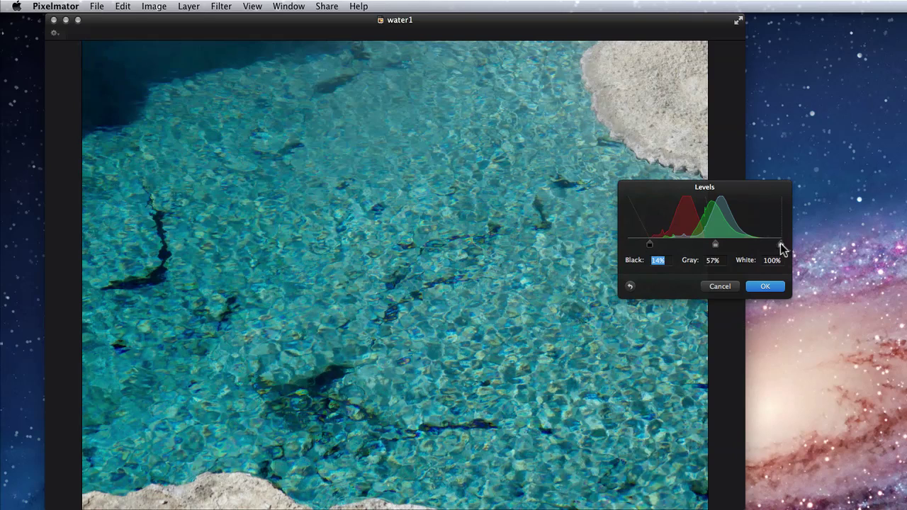
{"action": "left_click_drag", "start_coordinate": [782, 244], "coordinate": [756, 244]}
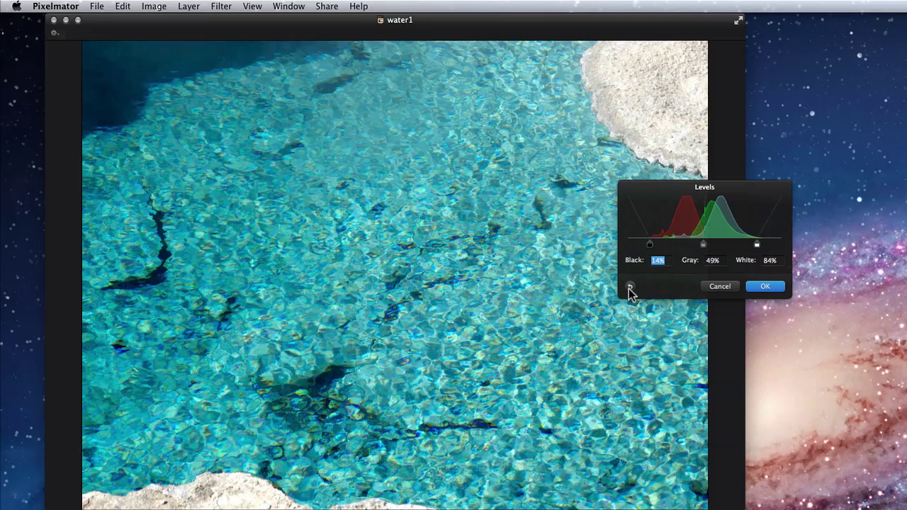
Close Levels, open Image > Curves and move the Curves dialog beside the photo
{"action": "left_click", "coordinate": [629, 287]}
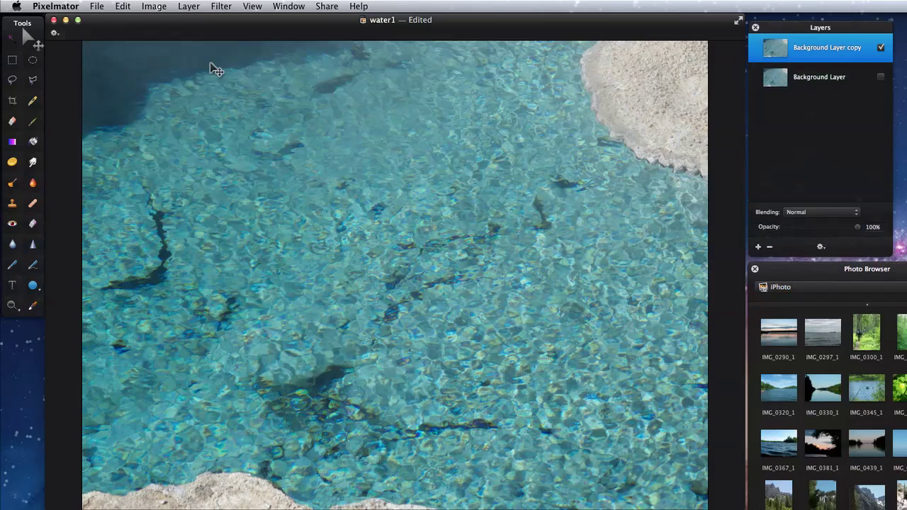
{"action": "left_click", "coordinate": [159, 7]}
{"action": "left_click", "coordinate": [164, 51]}
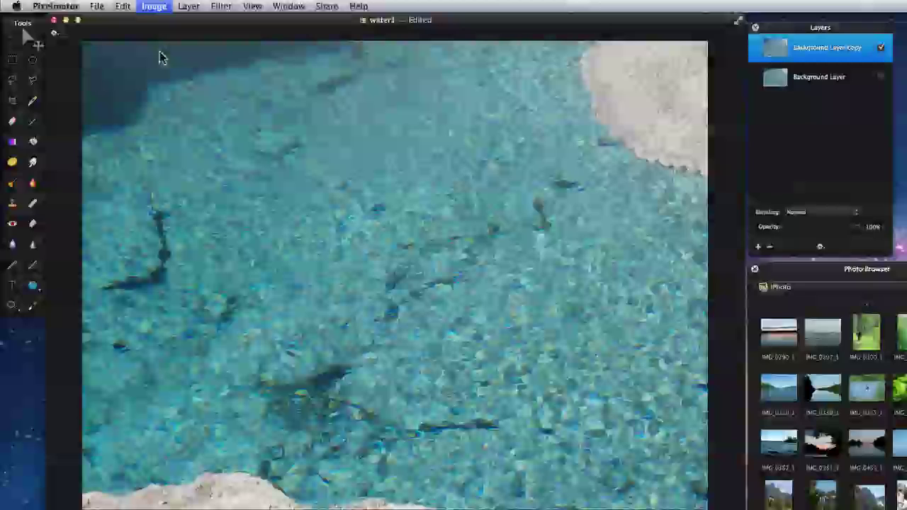
{"action": "mouse_move", "coordinate": [730, 161]}
{"action": "left_mouse_down"}
{"action": "mouse_move", "coordinate": [707, 150]}
{"action": "mouse_move", "coordinate": [729, 163]}
{"action": "mouse_move", "coordinate": [717, 163]}
{"action": "left_mouse_up"}
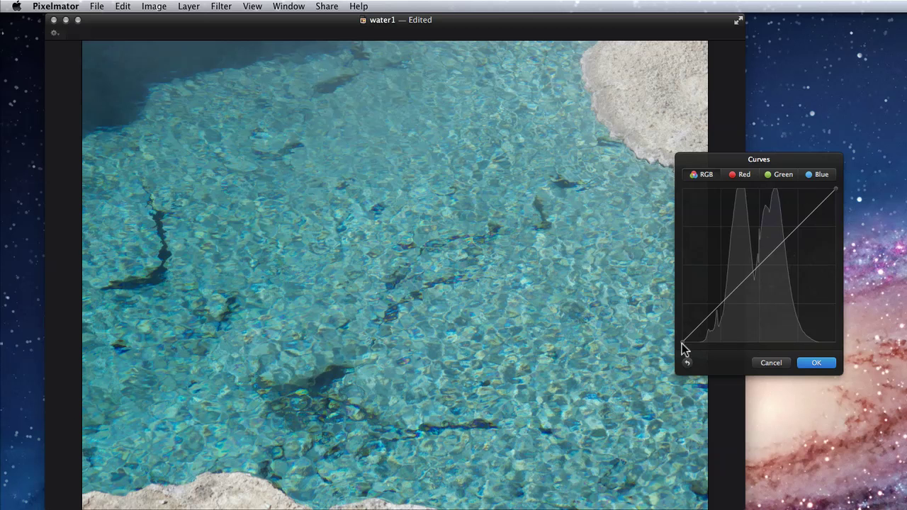
Preview the red, green and blue channel curves, then return to the RGB curve
{"action": "left_click", "coordinate": [741, 177]}
{"action": "left_click", "coordinate": [777, 177]}
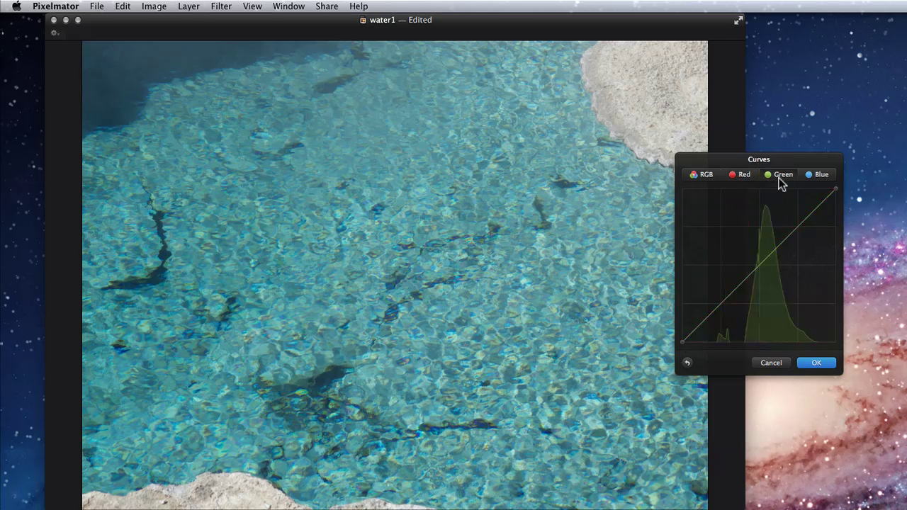
{"action": "left_click", "coordinate": [819, 177]}
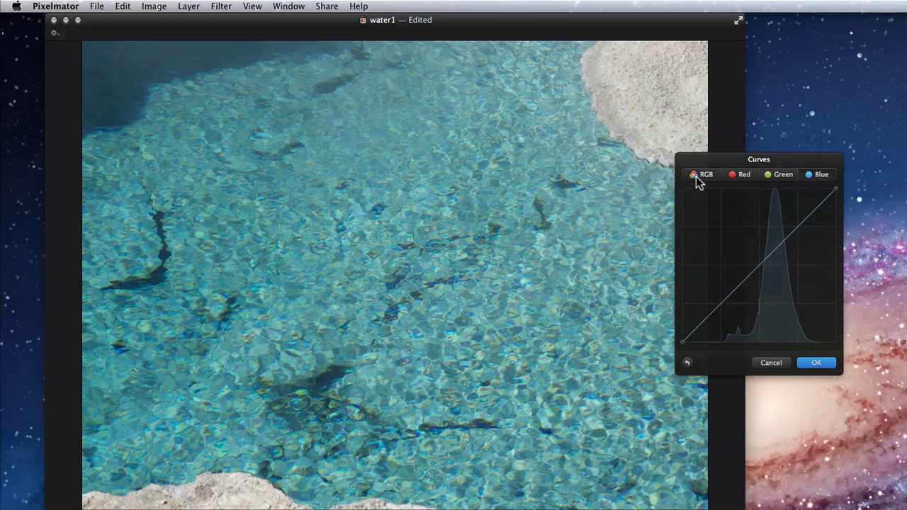
{"action": "left_click", "coordinate": [697, 177]}
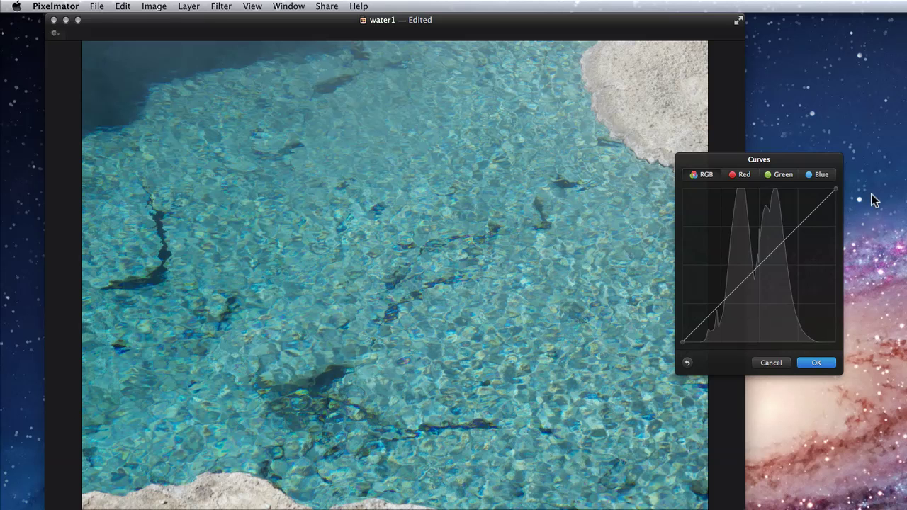
Pull in the RGB curve's black and white points and add a midpoint at 49%/45%
{"action": "mouse_move", "coordinate": [685, 348]}
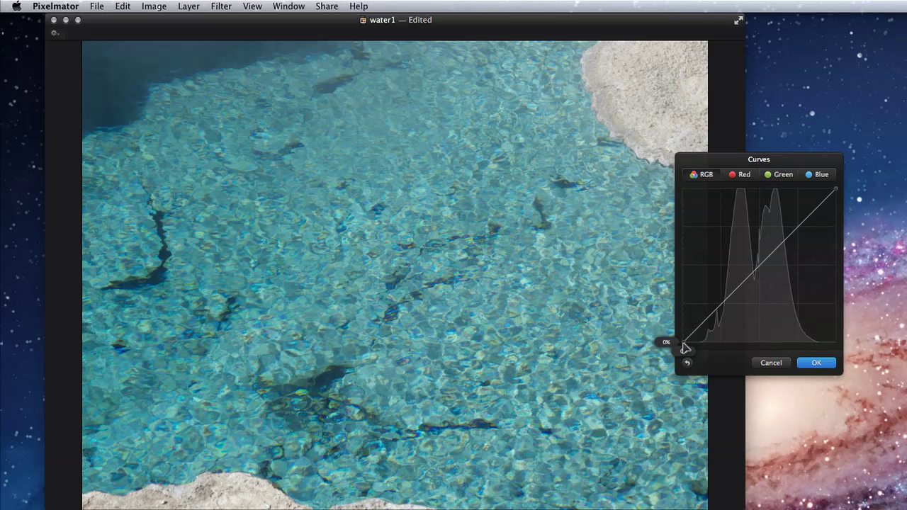
{"action": "left_click_drag", "start_coordinate": [685, 347], "coordinate": [700, 352]}
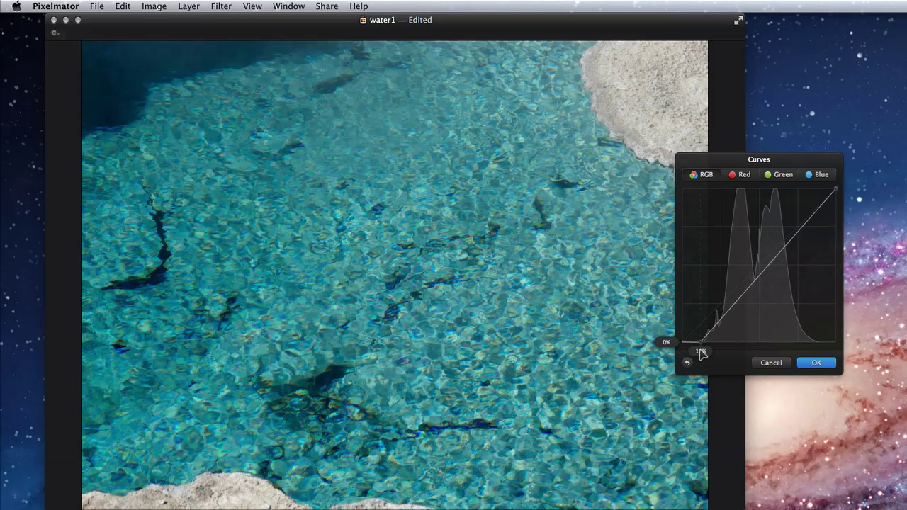
{"action": "left_click_drag", "start_coordinate": [836, 190], "coordinate": [817, 188]}
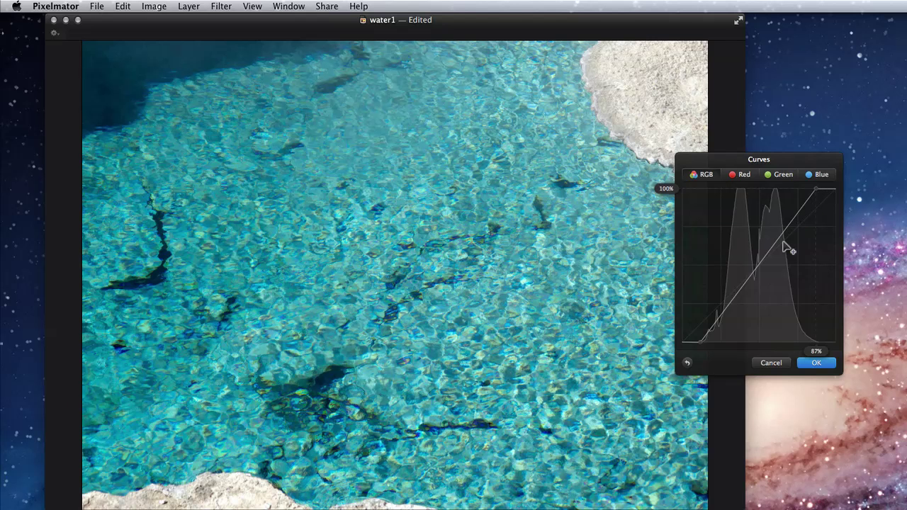
{"action": "left_click", "coordinate": [758, 266]}
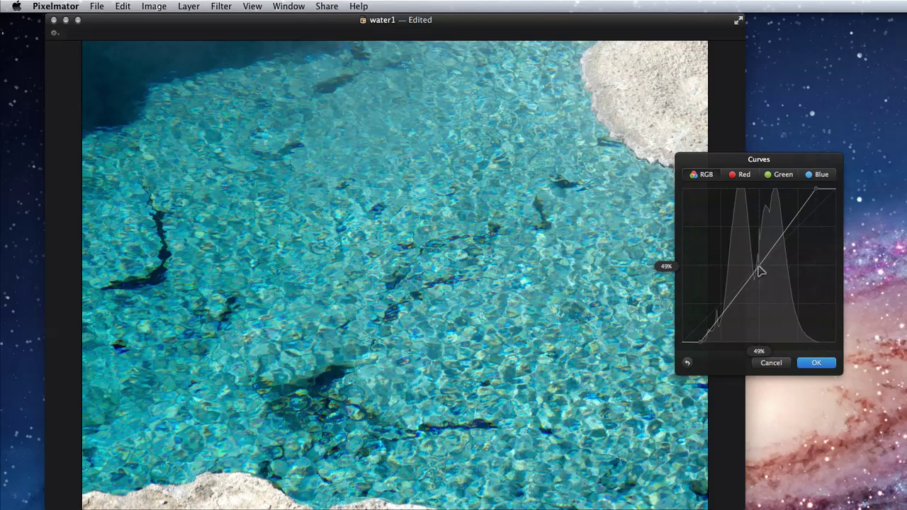
{"action": "mouse_move", "coordinate": [758, 270]}
{"action": "left_mouse_down"}
{"action": "mouse_move", "coordinate": [738, 257]}
{"action": "mouse_move", "coordinate": [771, 285]}
{"action": "mouse_move", "coordinate": [737, 271]}
{"action": "mouse_move", "coordinate": [765, 283]}
{"action": "mouse_move", "coordinate": [757, 273]}
{"action": "left_mouse_up"}
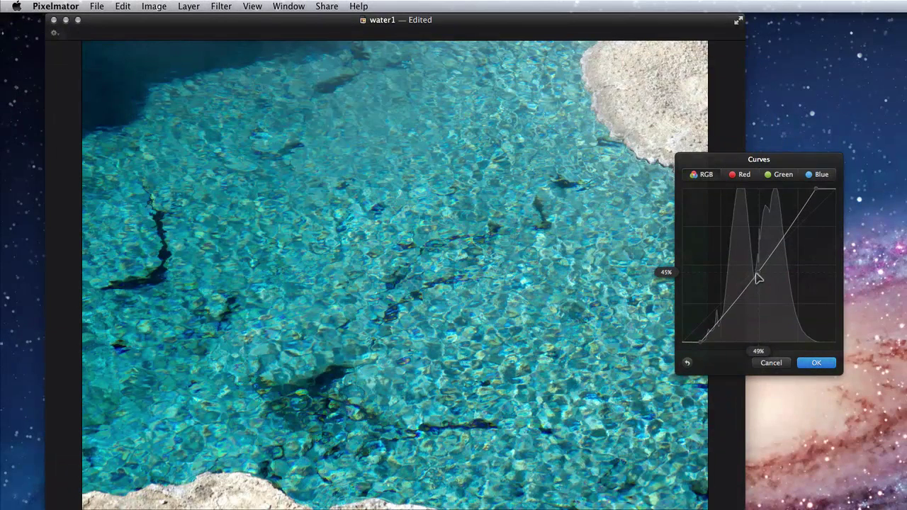
Add and bend a test point on the RGB curve, then drag the extra points off
{"action": "left_click", "coordinate": [736, 306]}
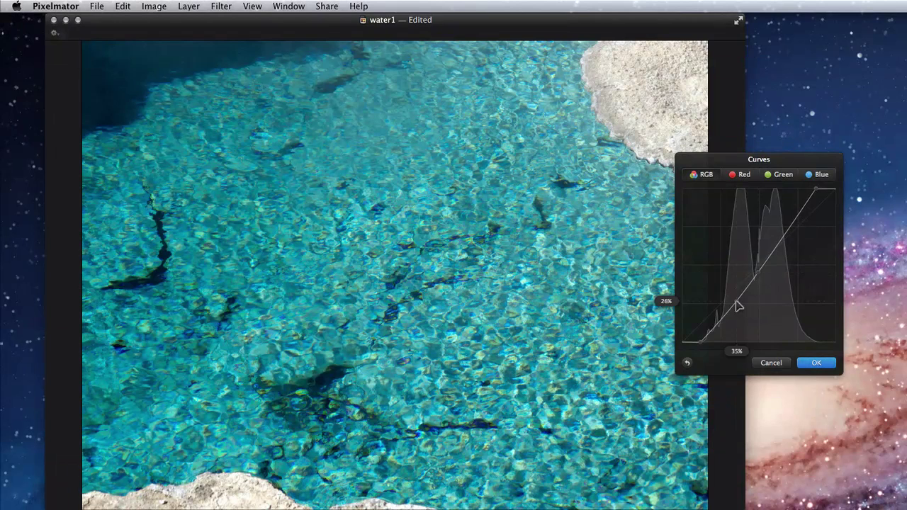
{"action": "mouse_move", "coordinate": [737, 306]}
{"action": "left_mouse_down"}
{"action": "mouse_move", "coordinate": [726, 297]}
{"action": "mouse_move", "coordinate": [746, 309]}
{"action": "left_mouse_up"}
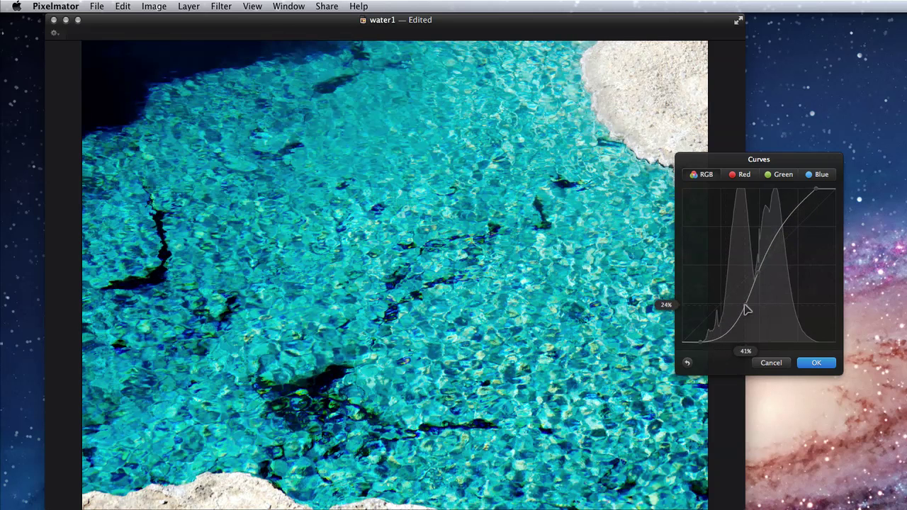
{"action": "mouse_move", "coordinate": [746, 309]}
{"action": "left_mouse_down"}
{"action": "mouse_move", "coordinate": [745, 285]}
{"action": "mouse_move", "coordinate": [719, 283]}
{"action": "mouse_move", "coordinate": [720, 300]}
{"action": "mouse_move", "coordinate": [755, 303]}
{"action": "mouse_move", "coordinate": [737, 303]}
{"action": "mouse_move", "coordinate": [745, 300]}
{"action": "left_mouse_up"}
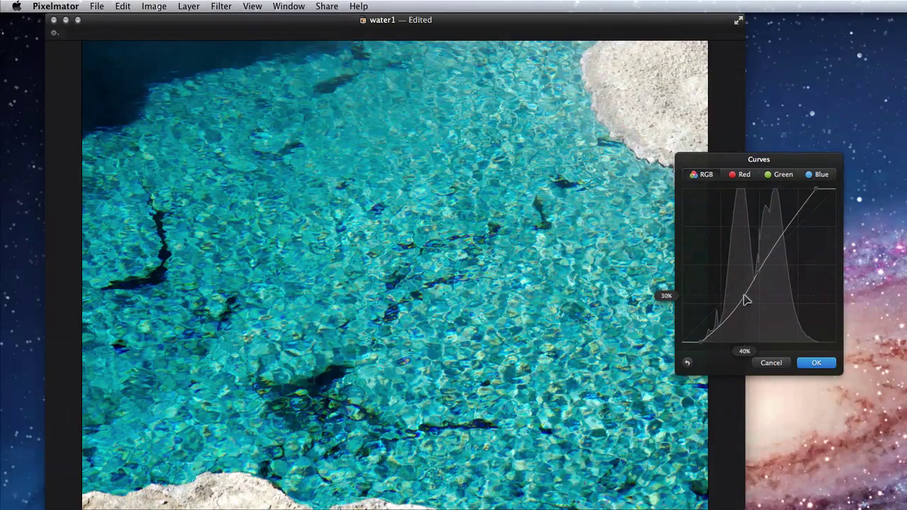
{"action": "left_click_drag", "start_coordinate": [744, 300], "coordinate": [799, 314]}
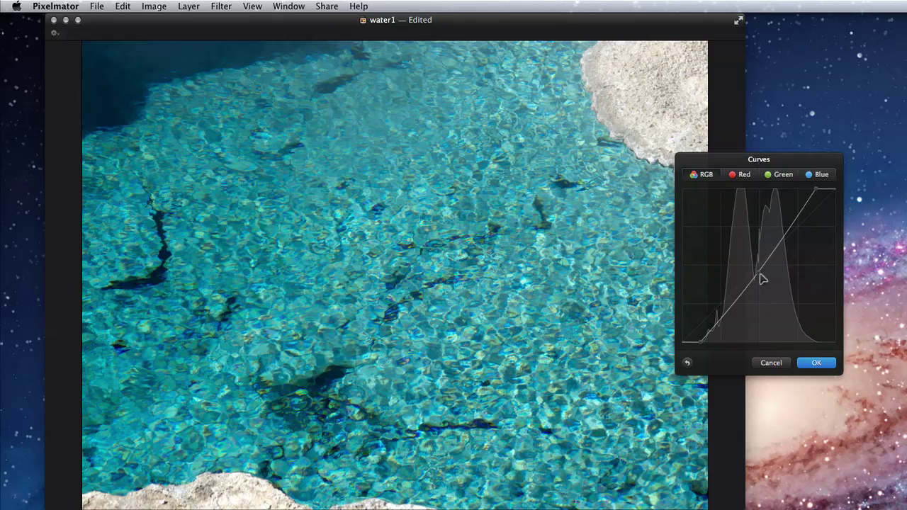
{"action": "left_click_drag", "start_coordinate": [757, 277], "coordinate": [834, 320]}
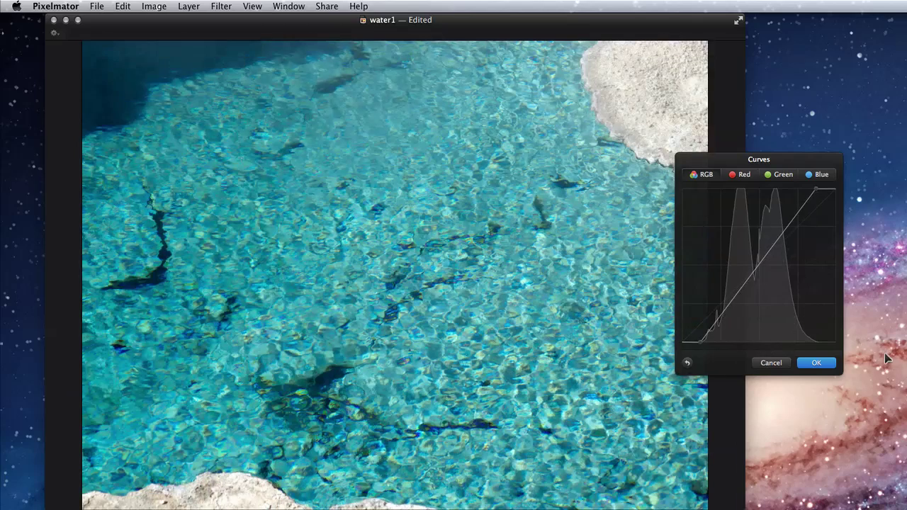
Reset Curves and pull the Red curve's midpoint down to 64% input, 37% output
{"action": "left_click", "coordinate": [686, 363]}
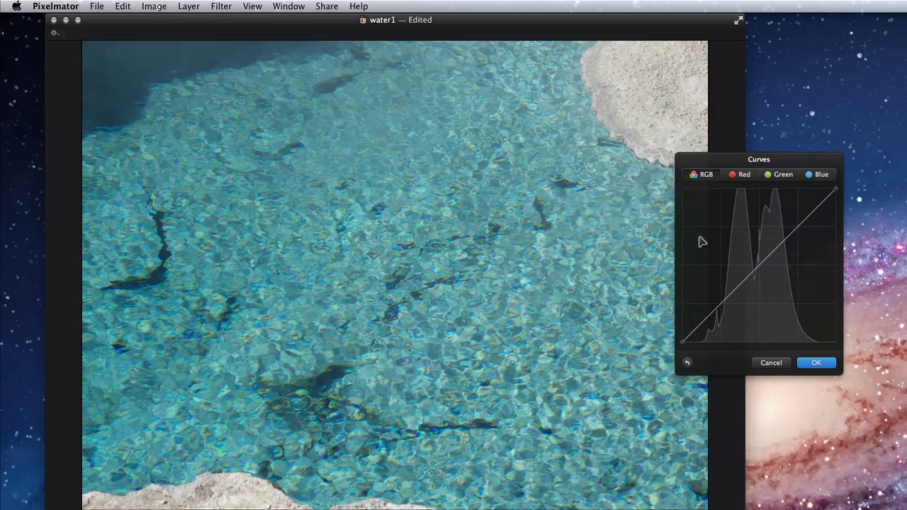
{"action": "left_click", "coordinate": [739, 177]}
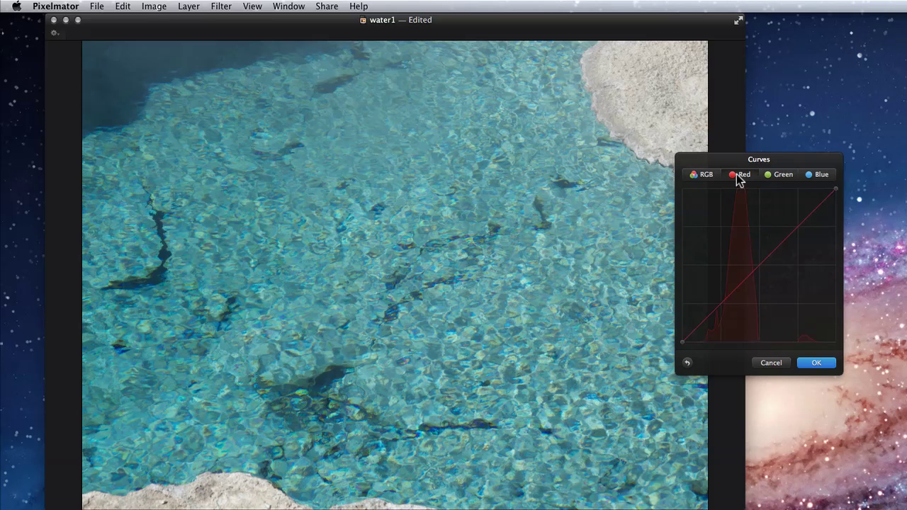
{"action": "left_click", "coordinate": [759, 269]}
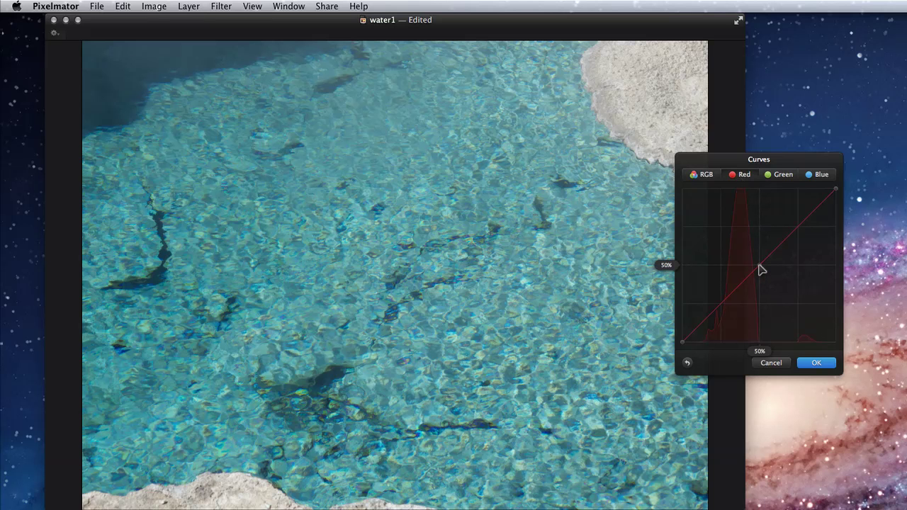
{"action": "left_click_drag", "start_coordinate": [759, 269], "coordinate": [782, 288]}
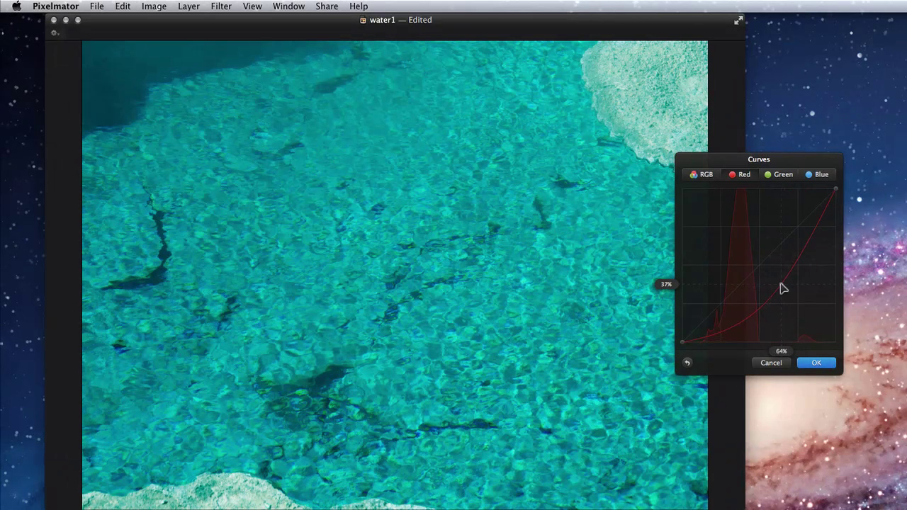
Lower the Blue curve and raise the Green curve to a 41% input, 53% output point
{"action": "left_click", "coordinate": [783, 175]}
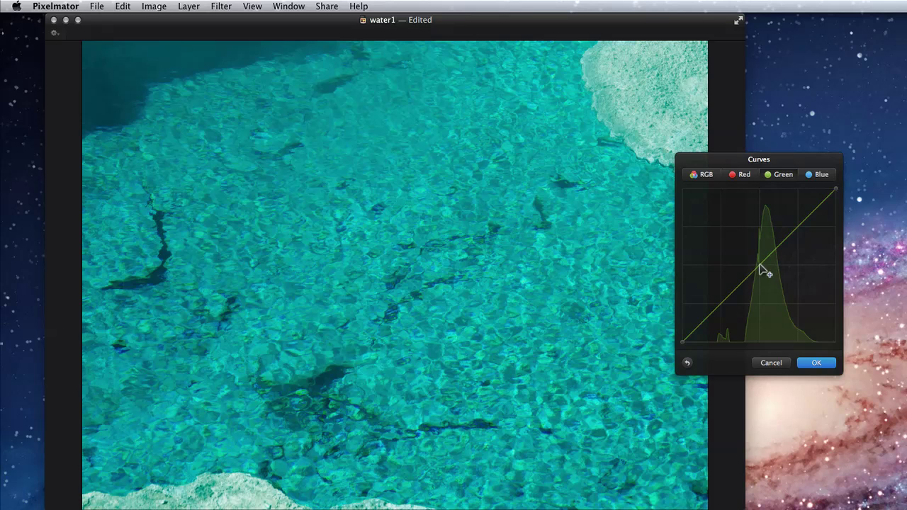
{"action": "left_click_drag", "start_coordinate": [761, 269], "coordinate": [732, 251]}
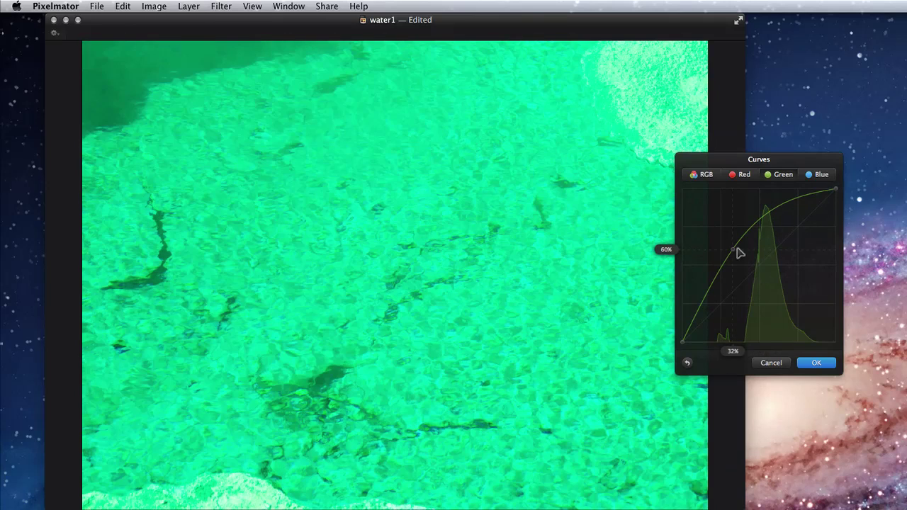
{"action": "left_click", "coordinate": [820, 175]}
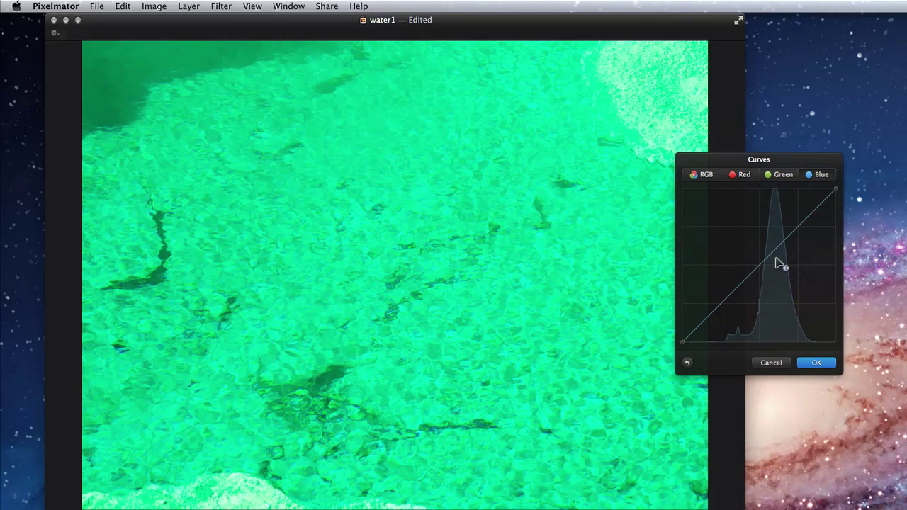
{"action": "left_click_drag", "start_coordinate": [758, 269], "coordinate": [775, 277]}
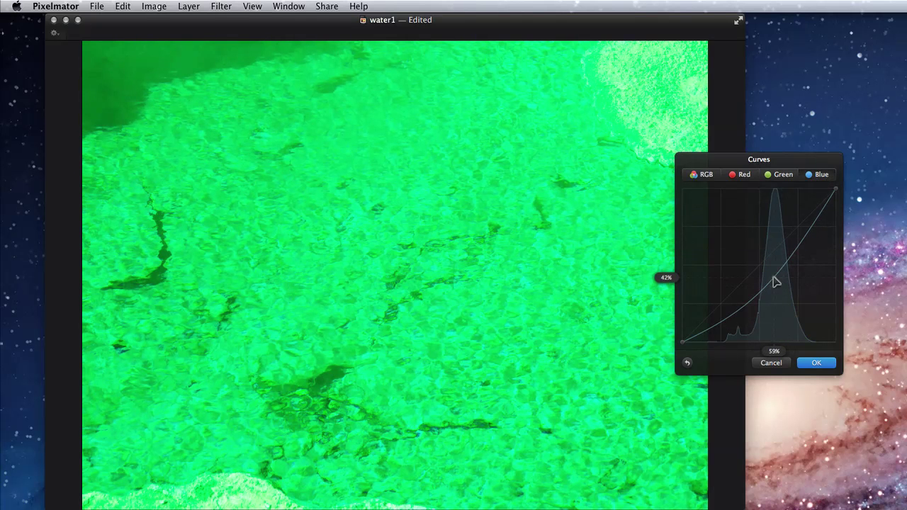
{"action": "left_click", "coordinate": [782, 174]}
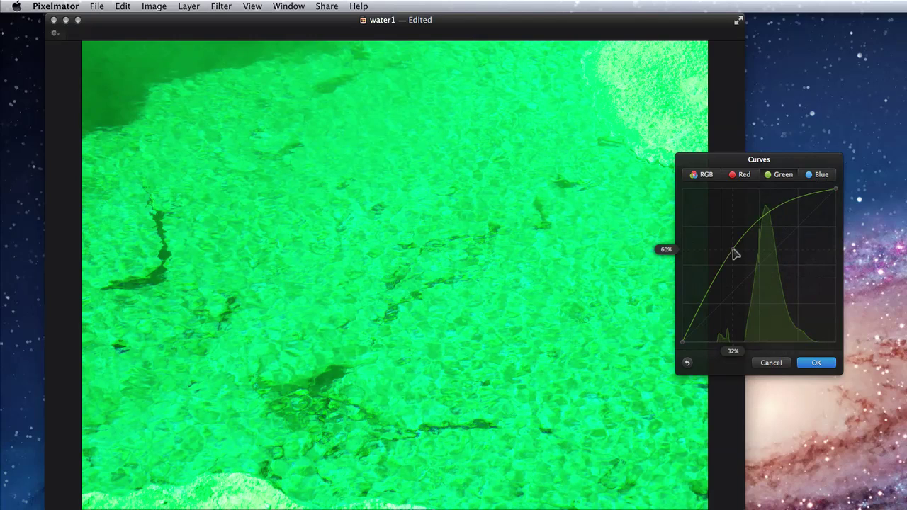
{"action": "left_click_drag", "start_coordinate": [735, 253], "coordinate": [746, 260]}
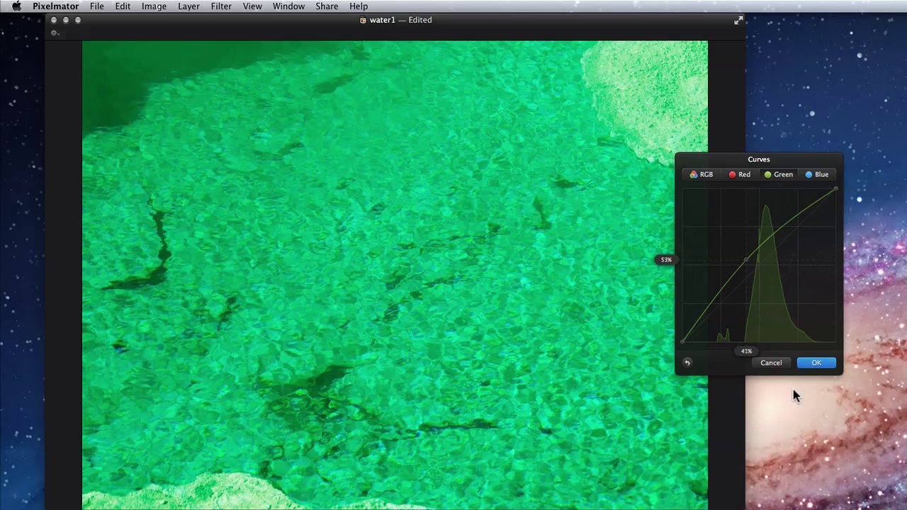
Confirm the Curves dialog to apply the red, green and blue channel edits
{"action": "left_click", "coordinate": [815, 364]}
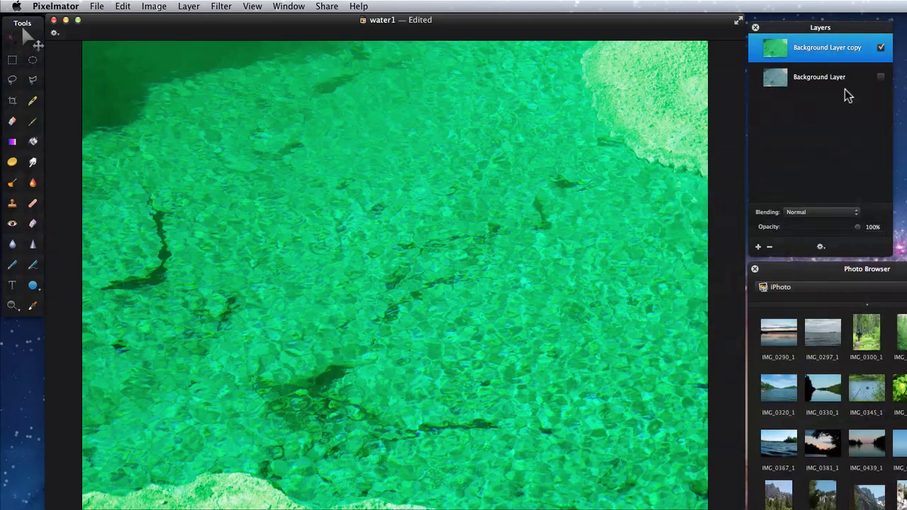